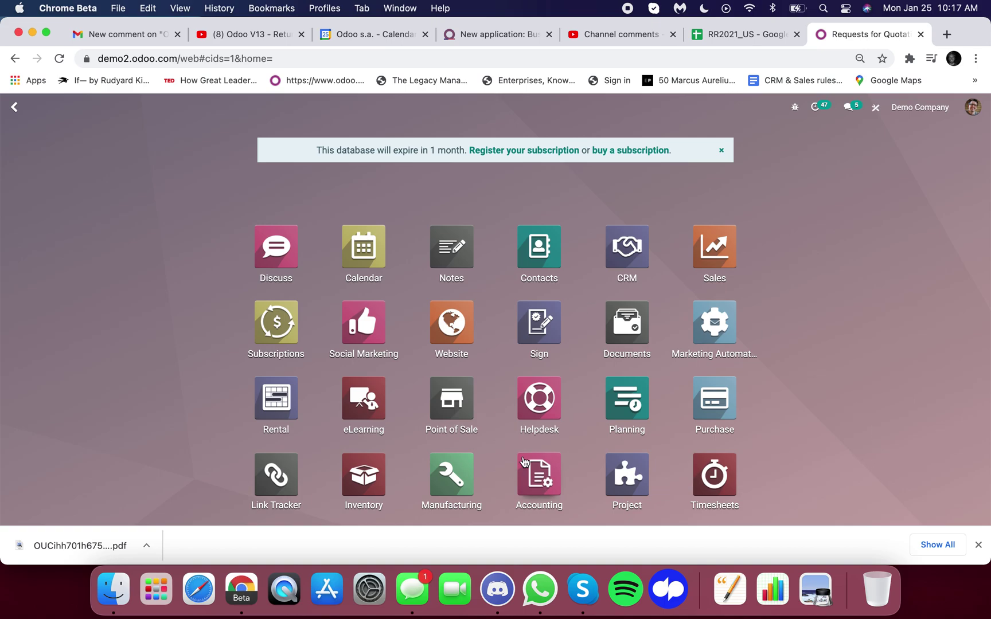
- Start a new request for quotation in Purchase with vendor Azure Interior
text(pur)
key(Return)
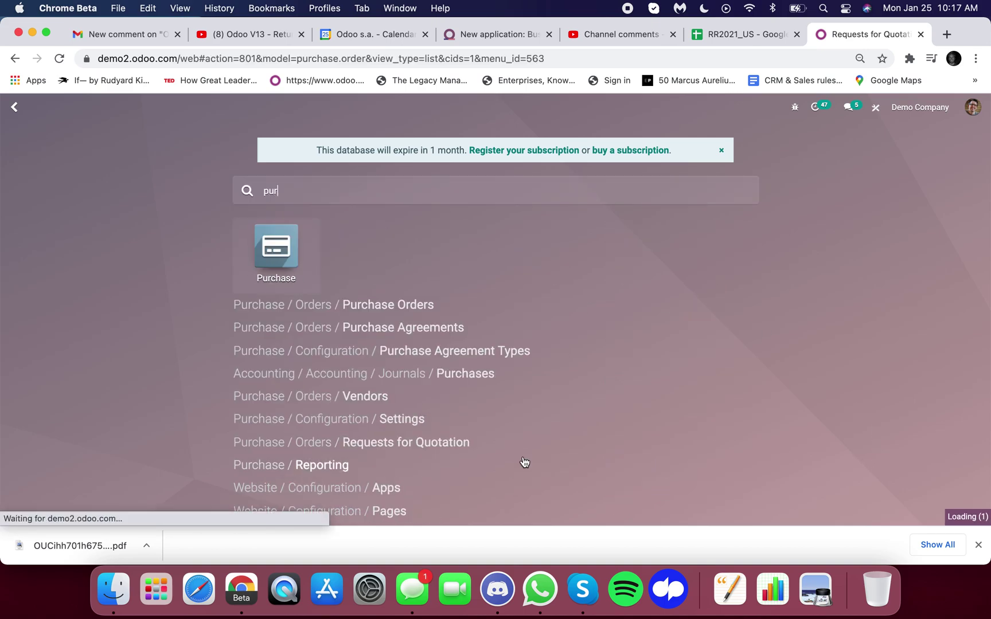
click(31, 160)
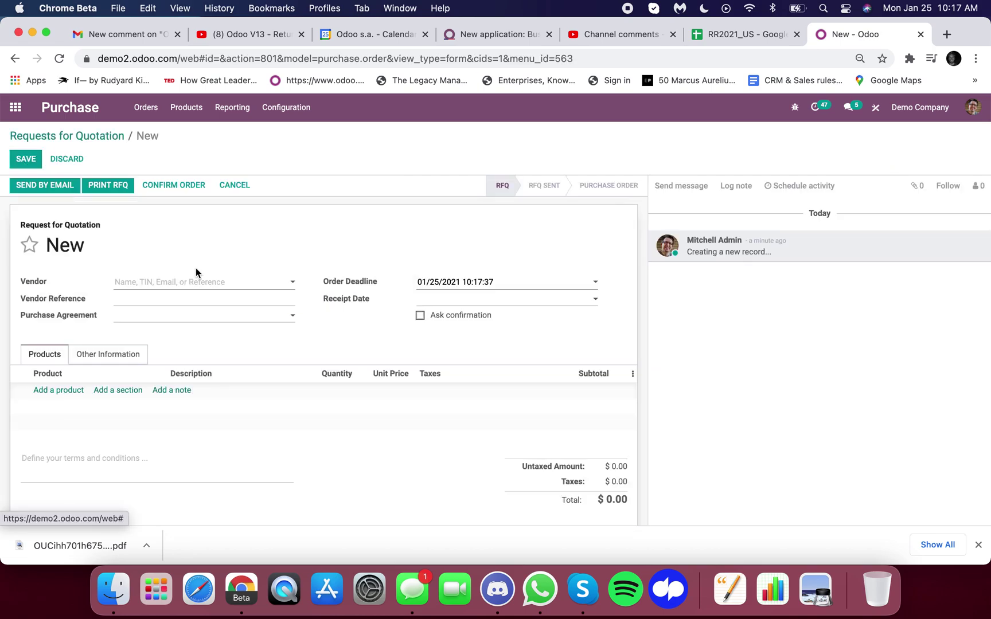
click(194, 282)
click(189, 303)
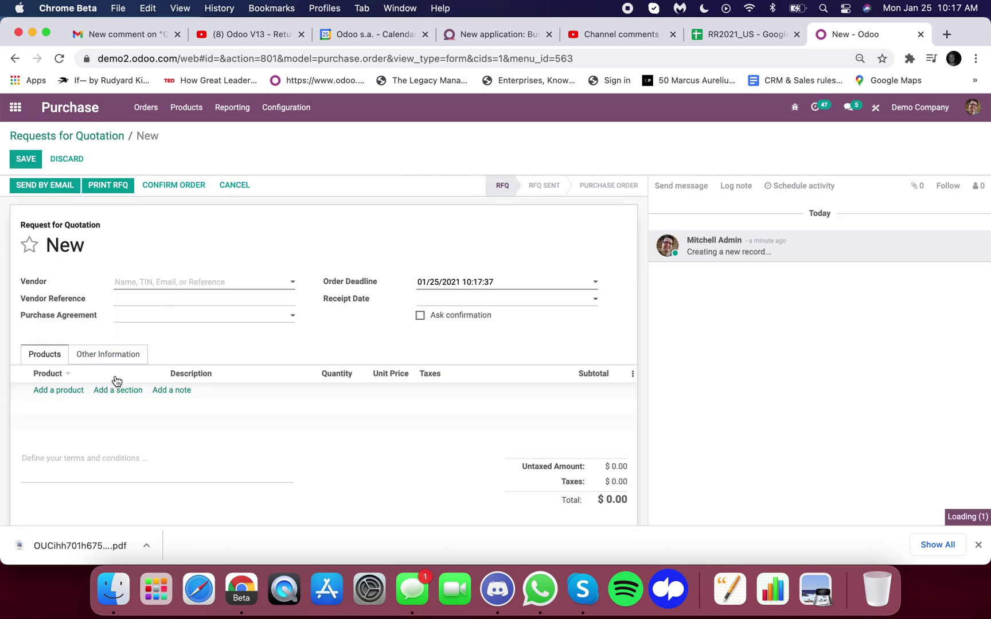
- Add a Whiteboard Pen line at unit price 500 with the 15% tax removed, and save
click(63, 393)
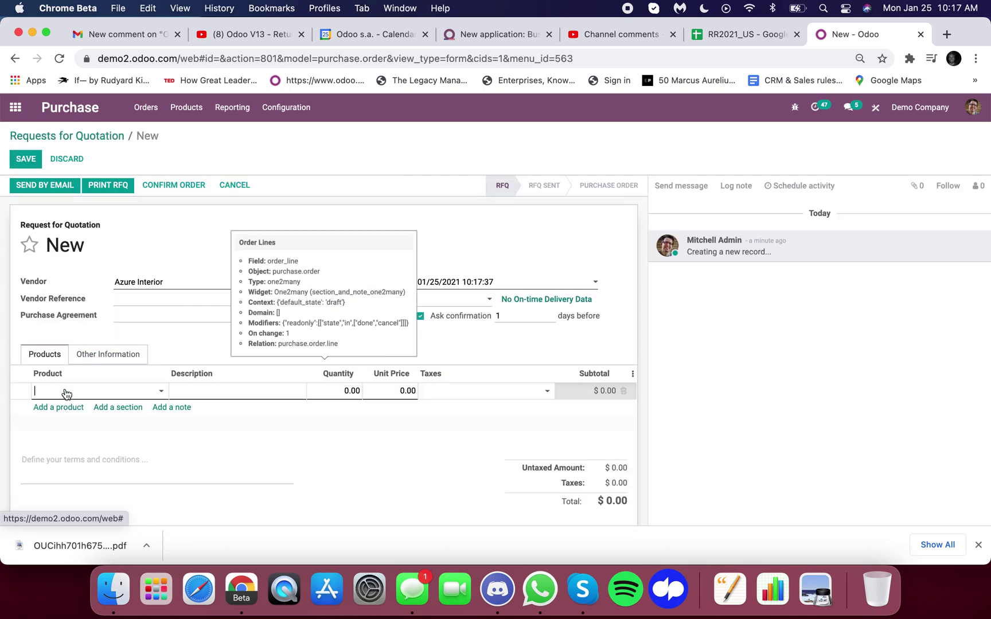
click(142, 238)
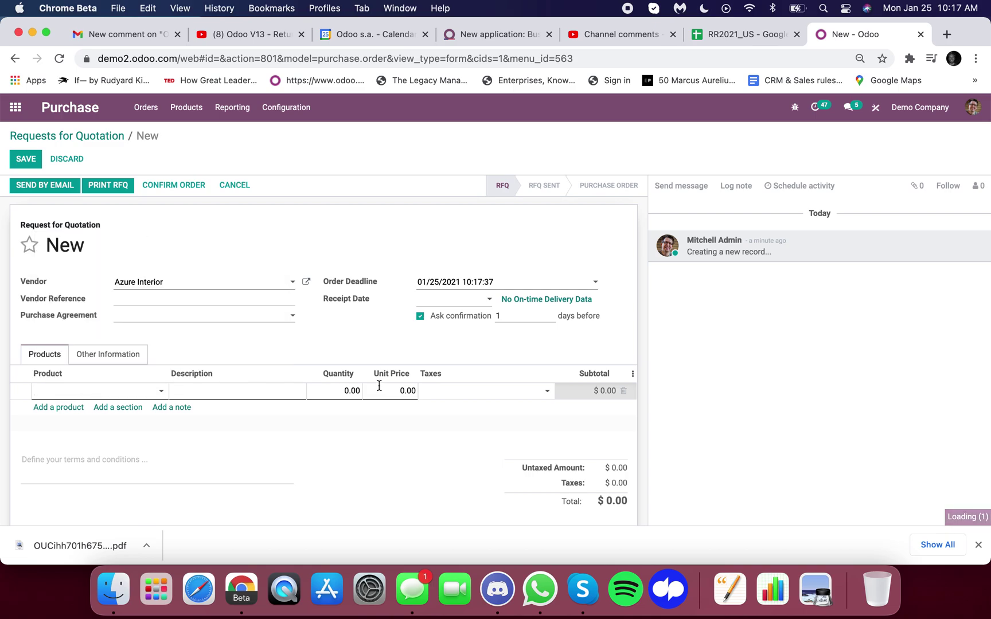
click(406, 391)
text(500)
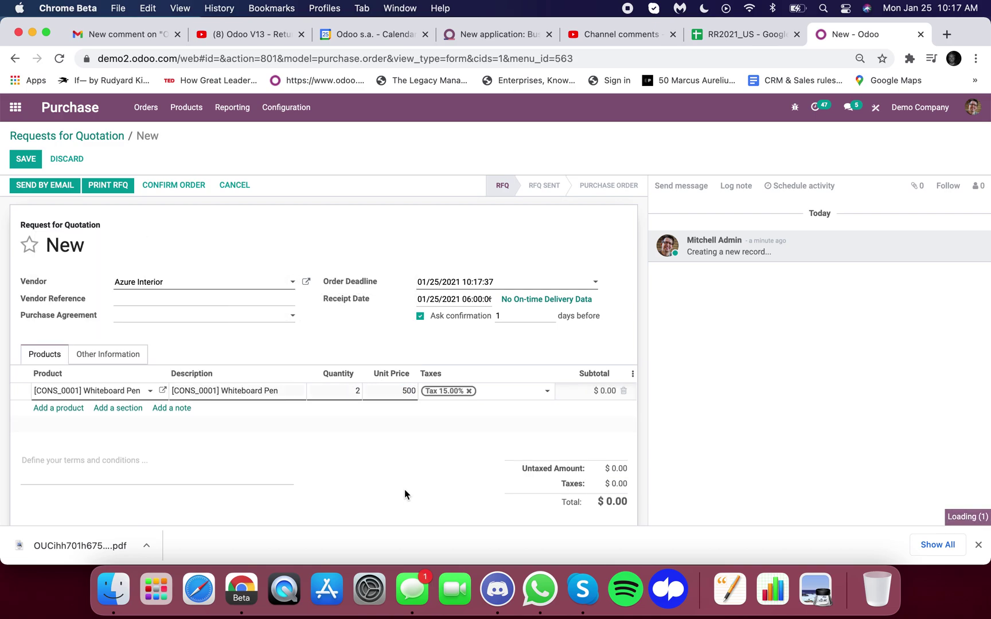
key(Tab)
click(469, 391)
click(434, 456)
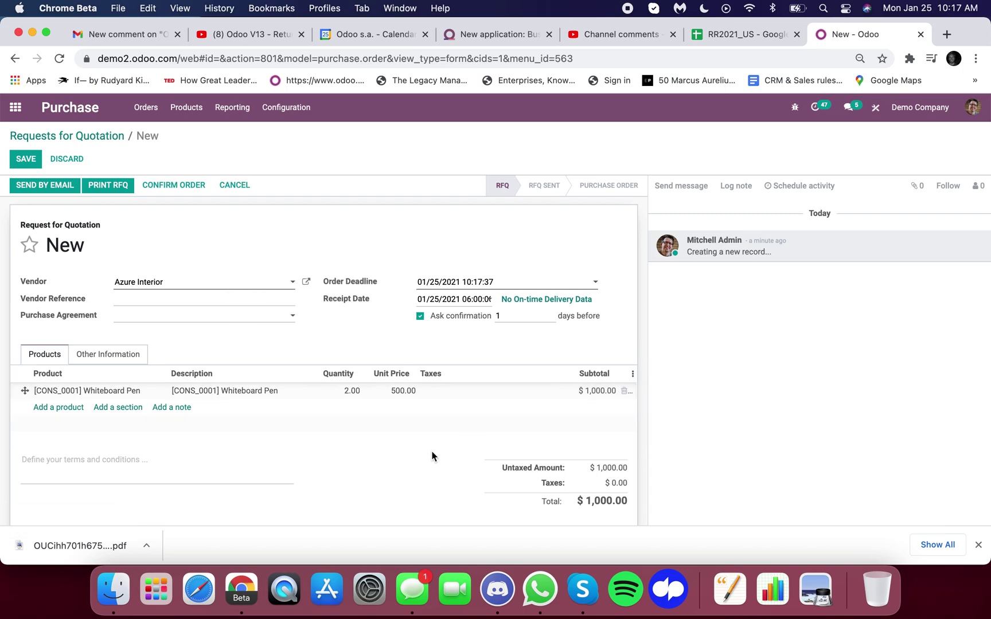
click(35, 164)
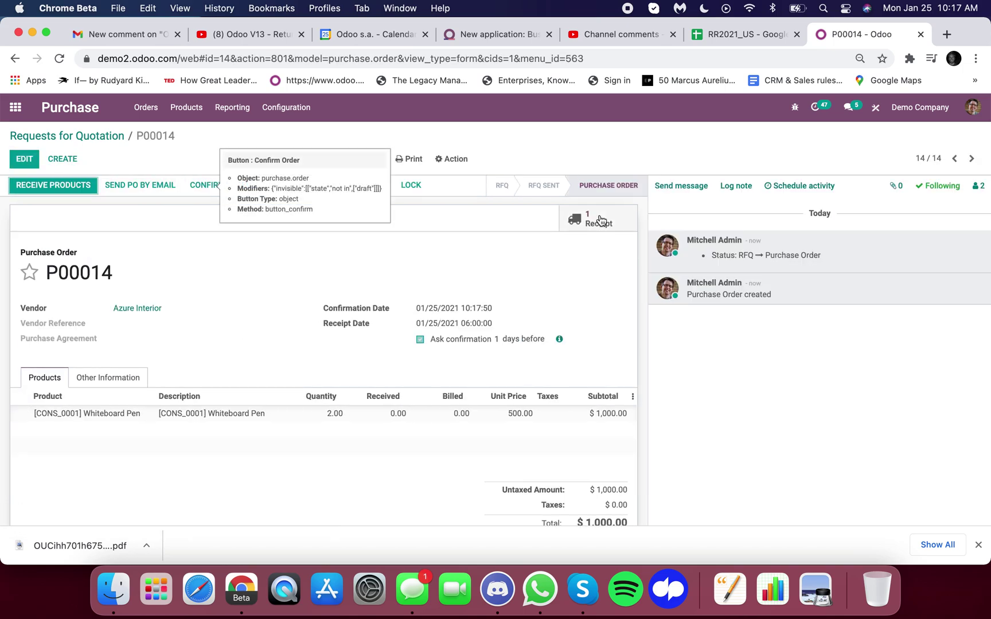
- Validate the order's receipt, applying the transfer of all quantities
click(53, 185)
click(34, 185)
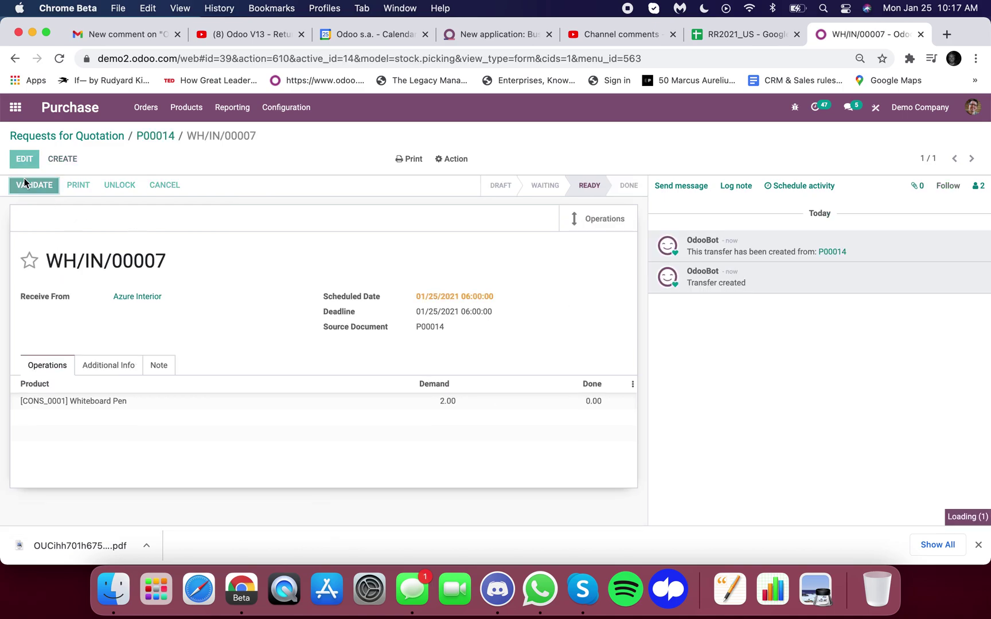
click(211, 217)
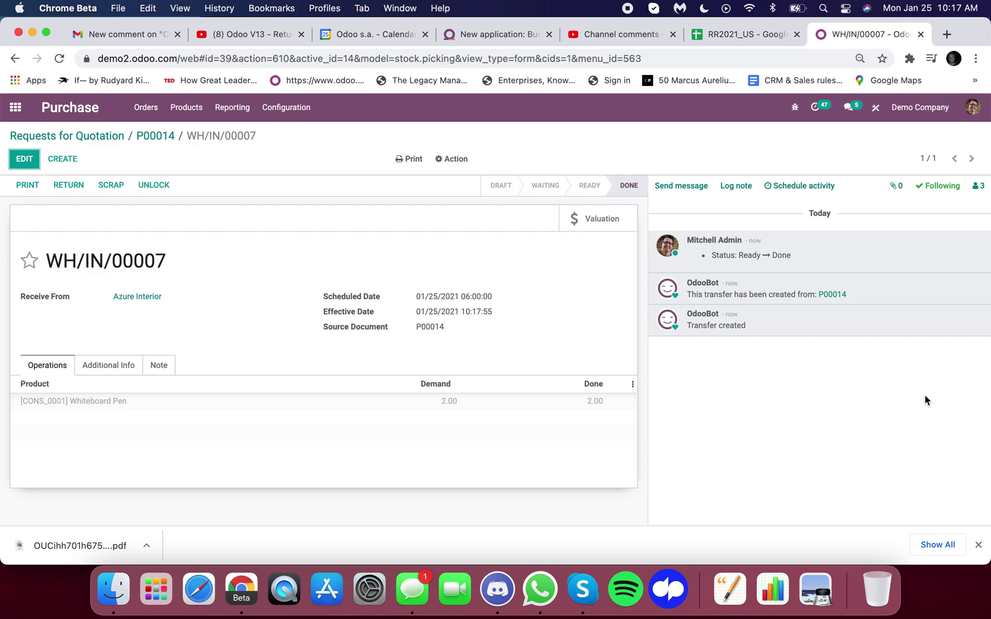
drag(46, 259, 172, 267)
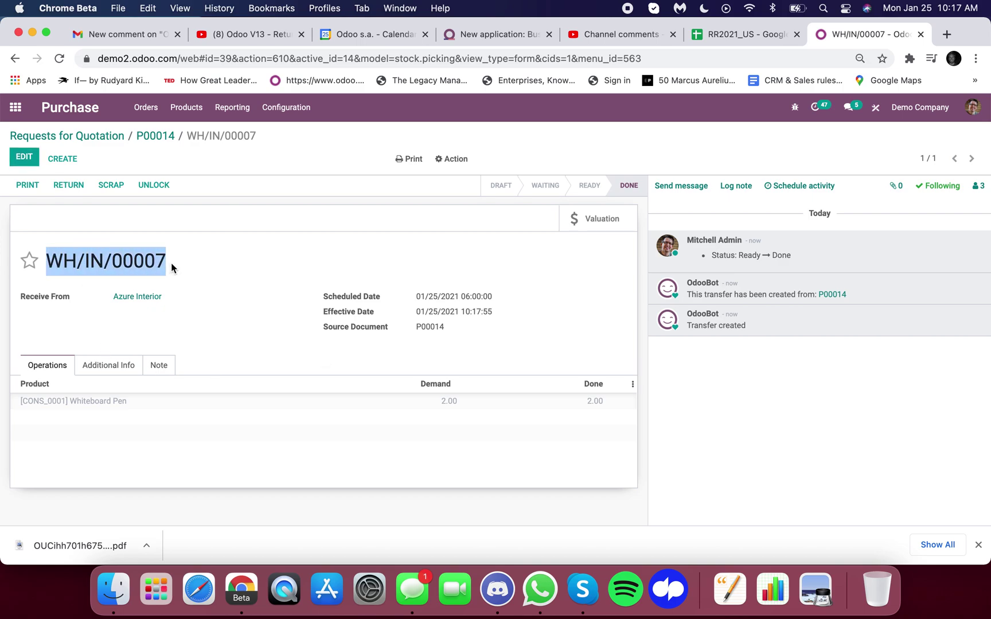
click(183, 265)
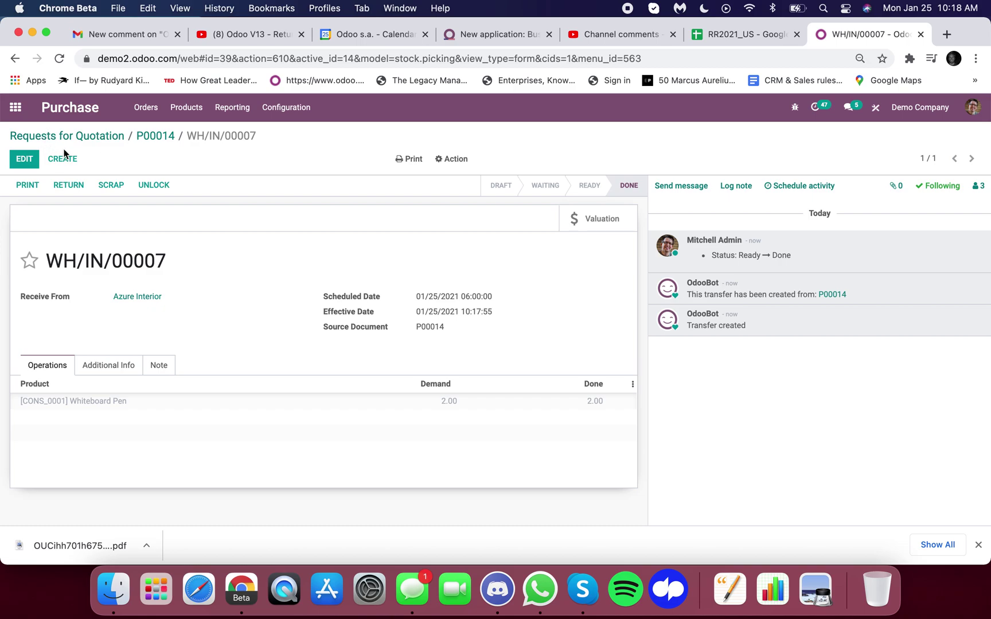
- Open receipt WH/IN/00007 from Inventory Receipts and start a return for it
click(15, 108)
text(inv)
key(Return)
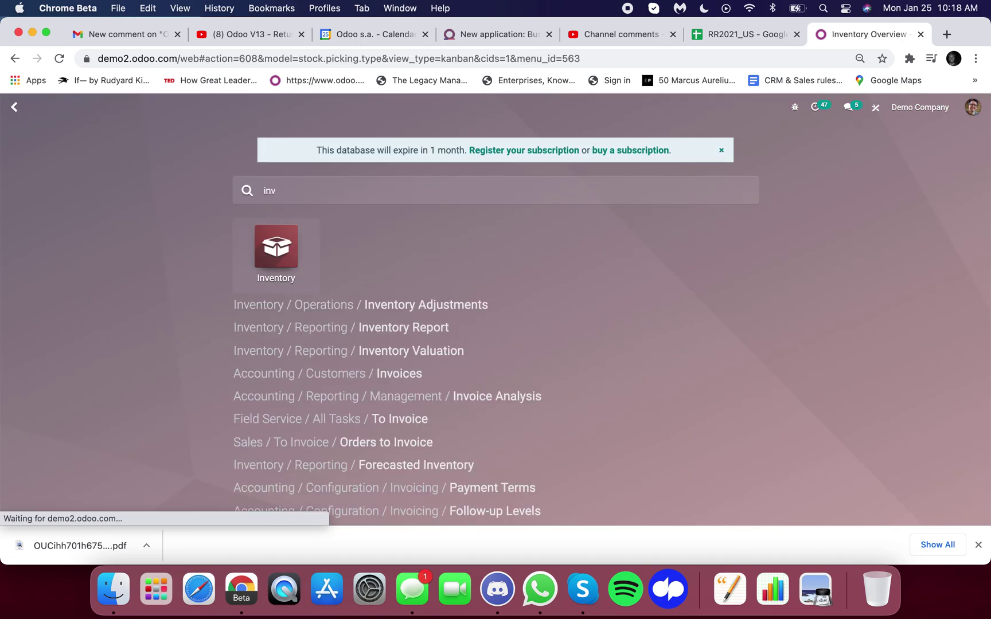
click(53, 222)
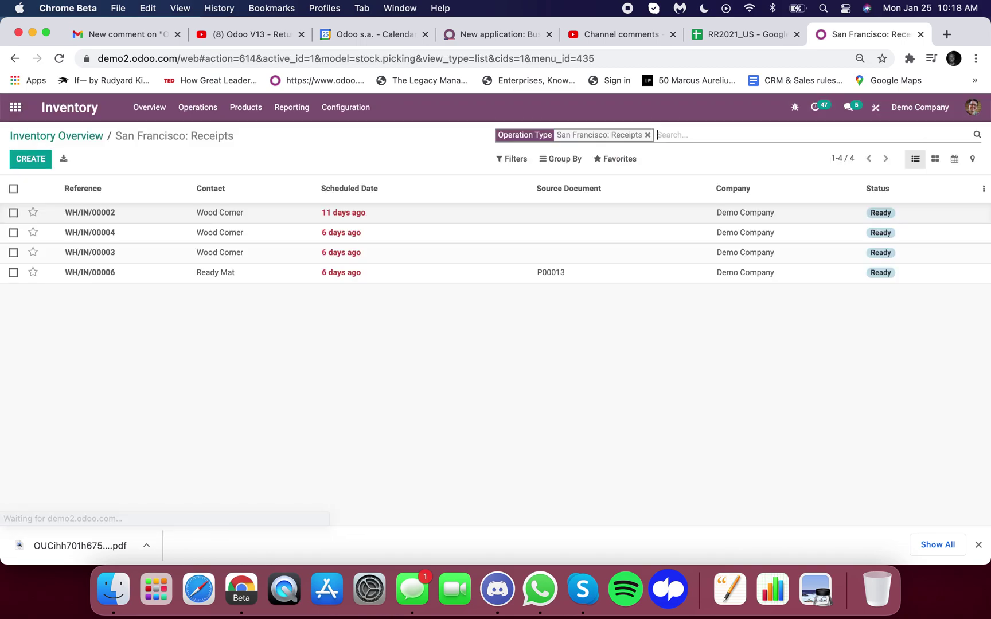
click(240, 341)
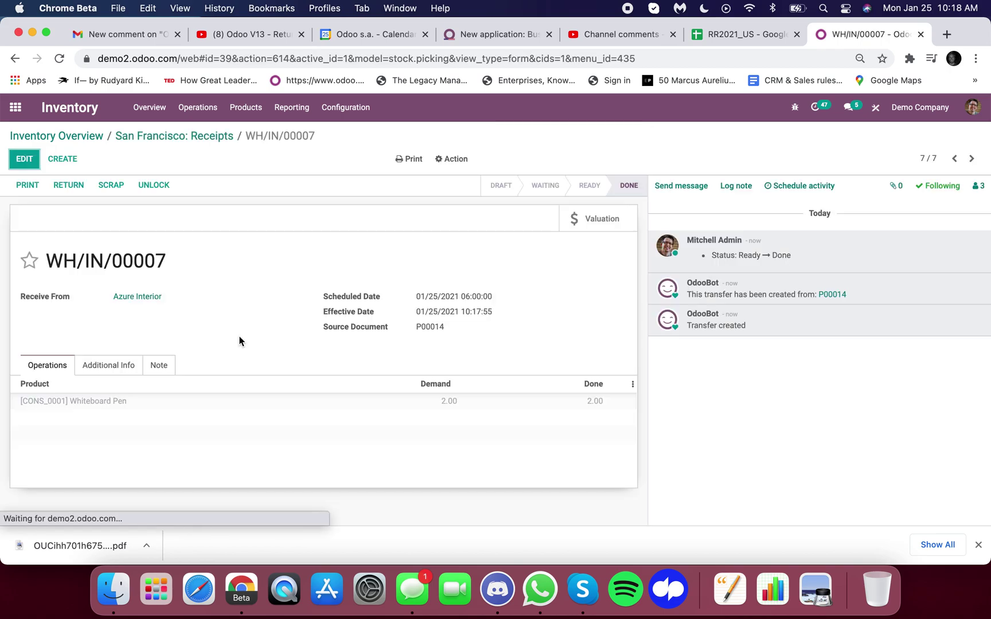
triple_click(93, 262)
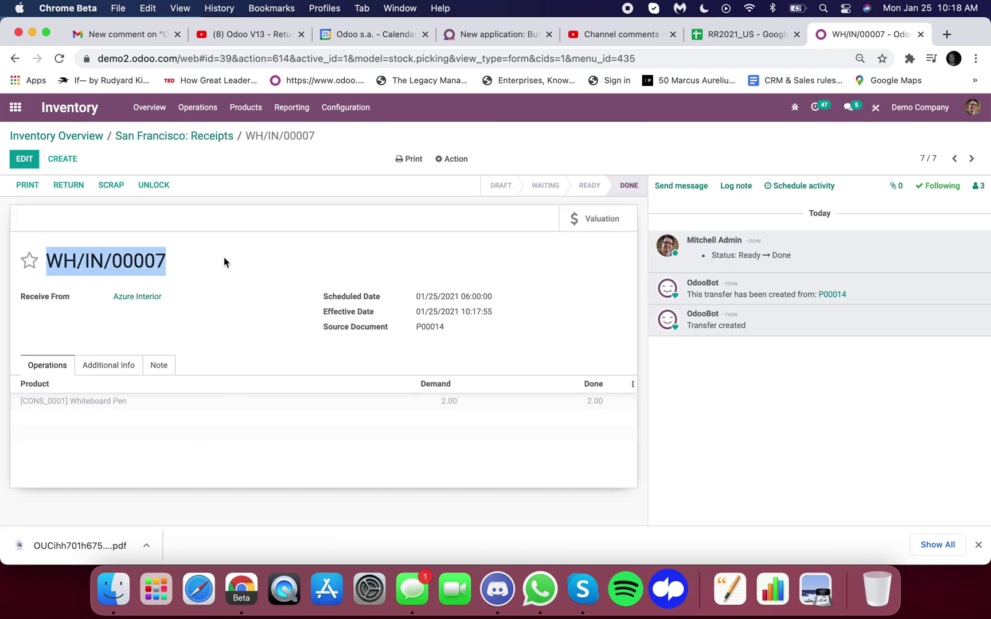
click(224, 262)
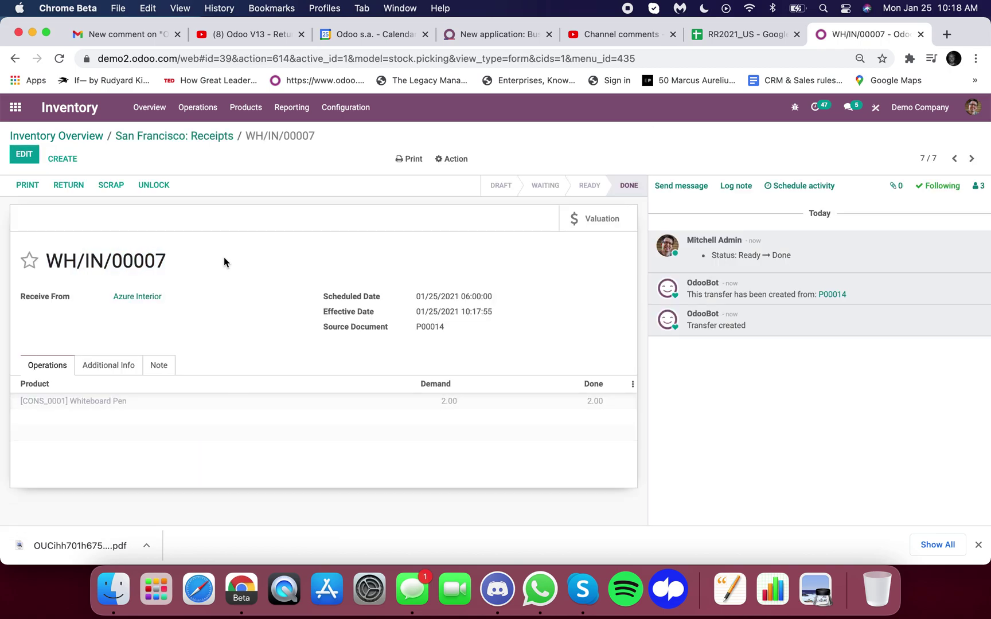
click(76, 190)
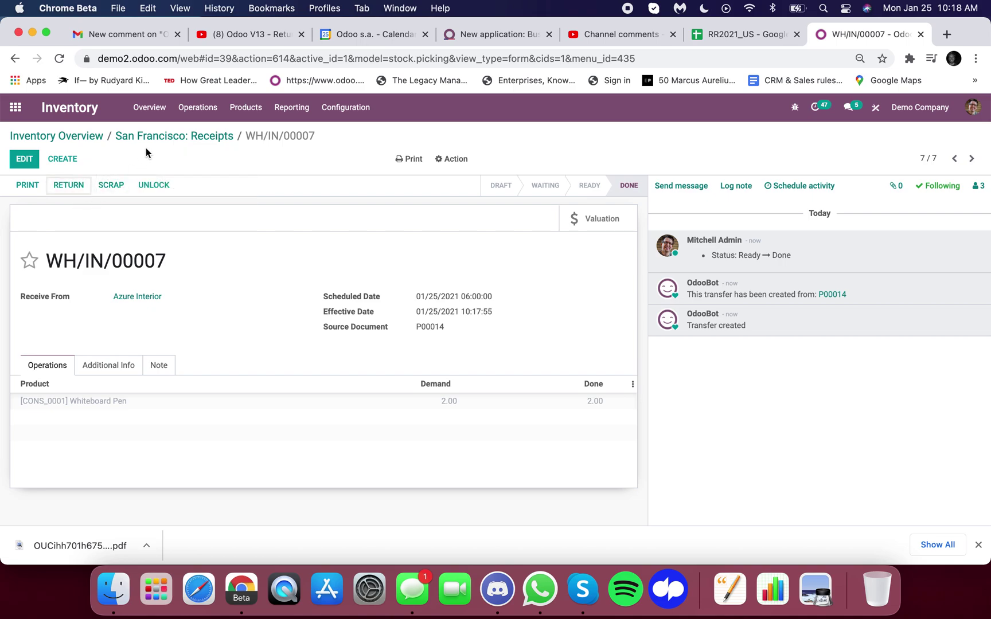
click(16, 107)
- Open purchase order P00014 from the Purchase list
text(pur)
key(Return)
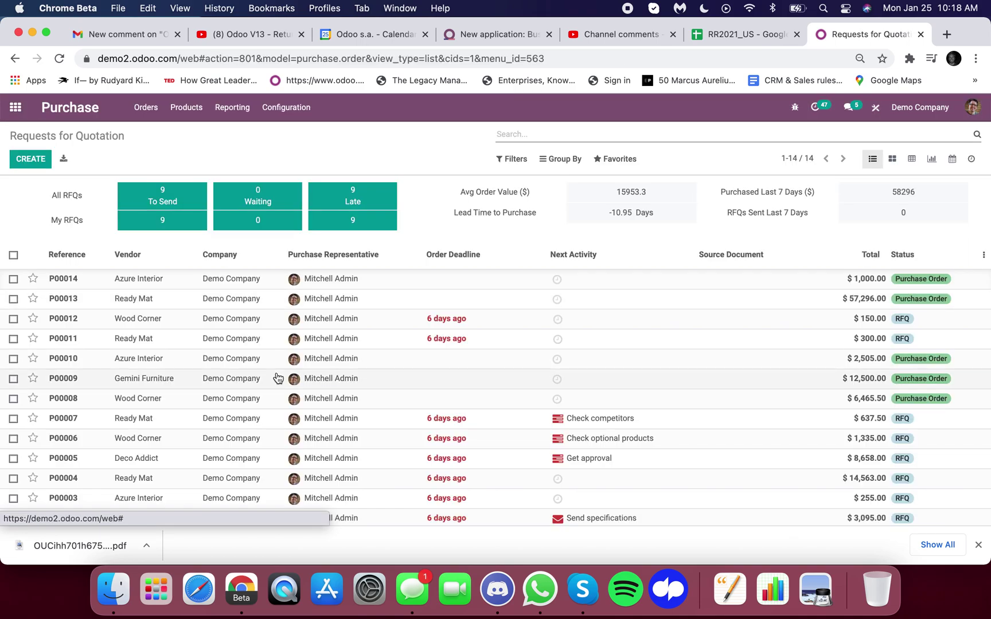
scroll(277, 378, down, 2)
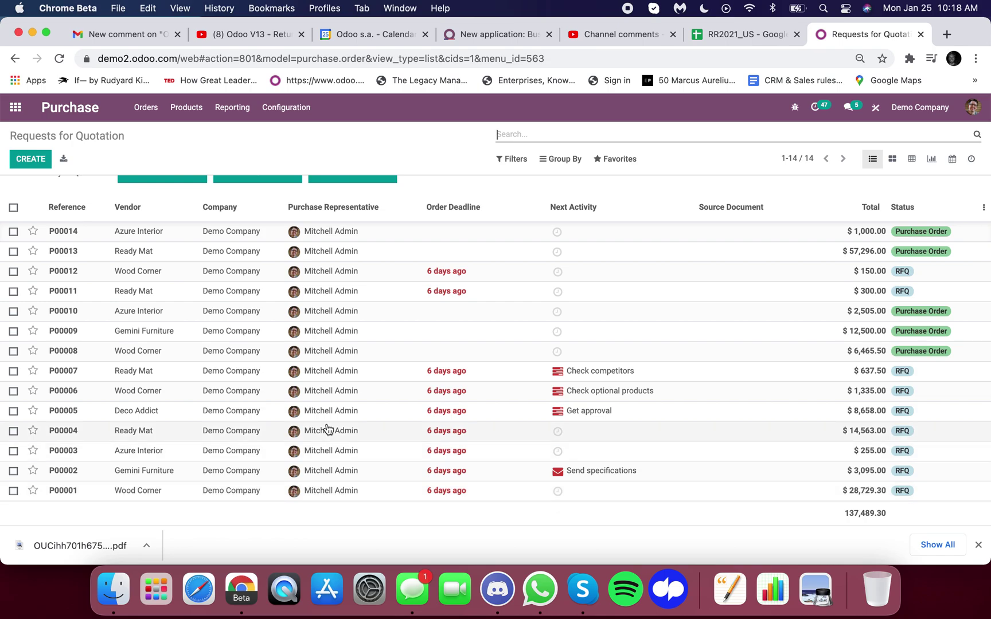
scroll(247, 298, up, 3)
click(243, 278)
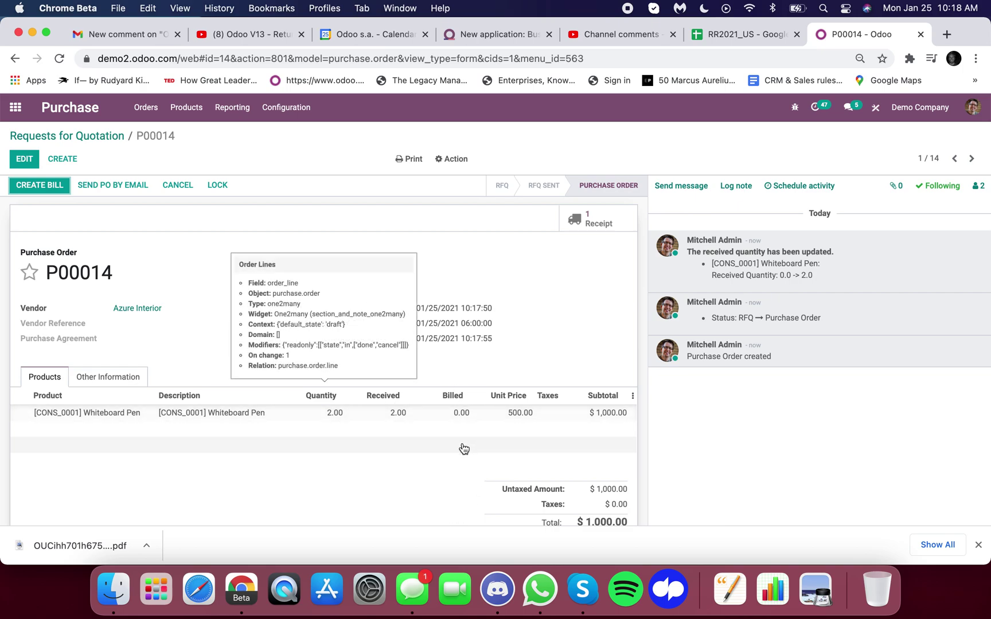
- Create and post the vendor bill for P00014, reviewing its journal items before returning to the order
click(43, 190)
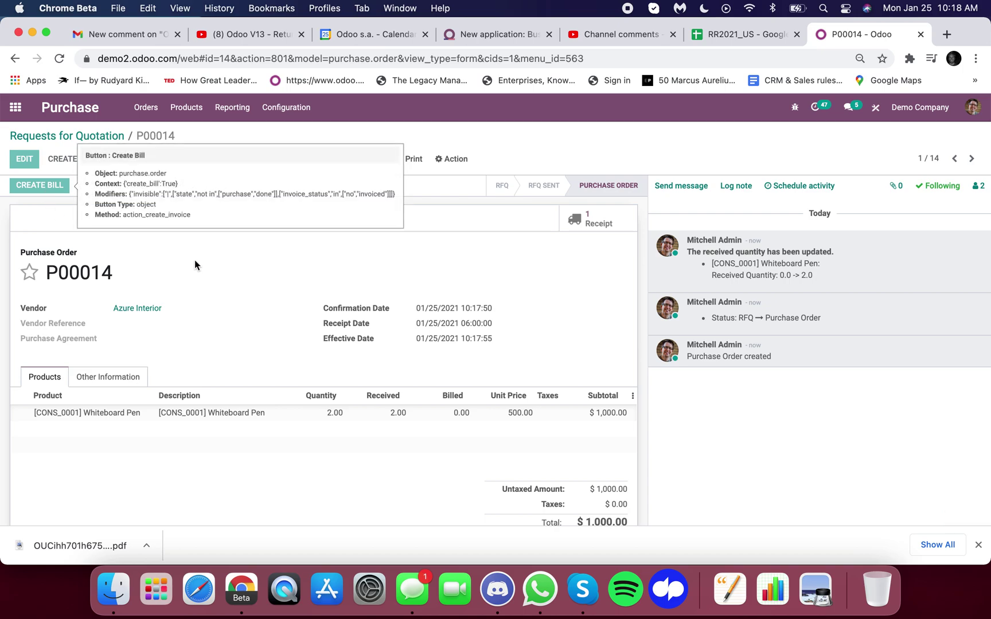
click(42, 187)
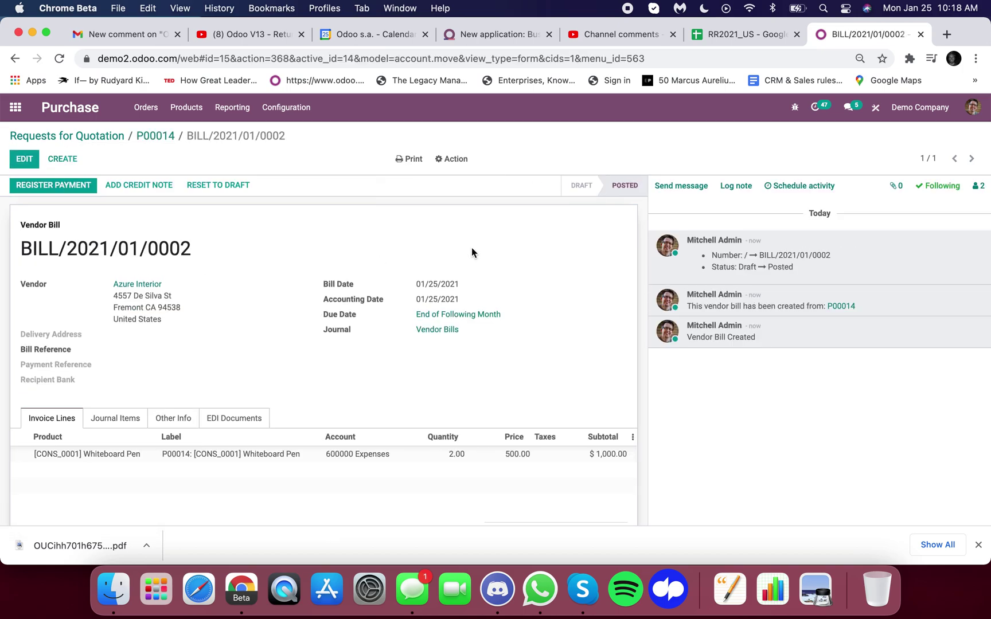
click(120, 419)
scroll(252, 411, down, 1)
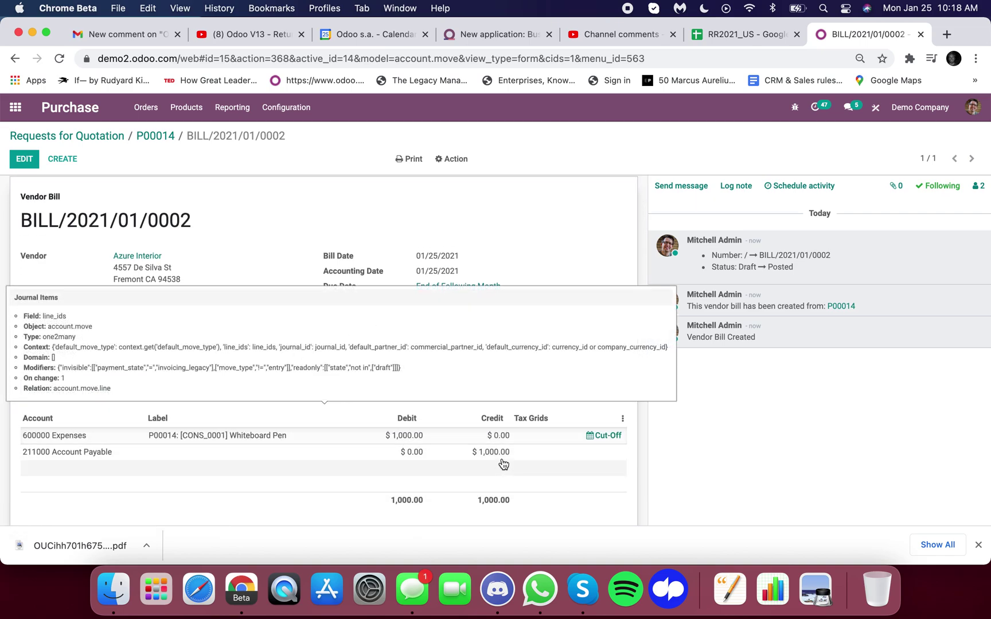
scroll(215, 337, up, 1)
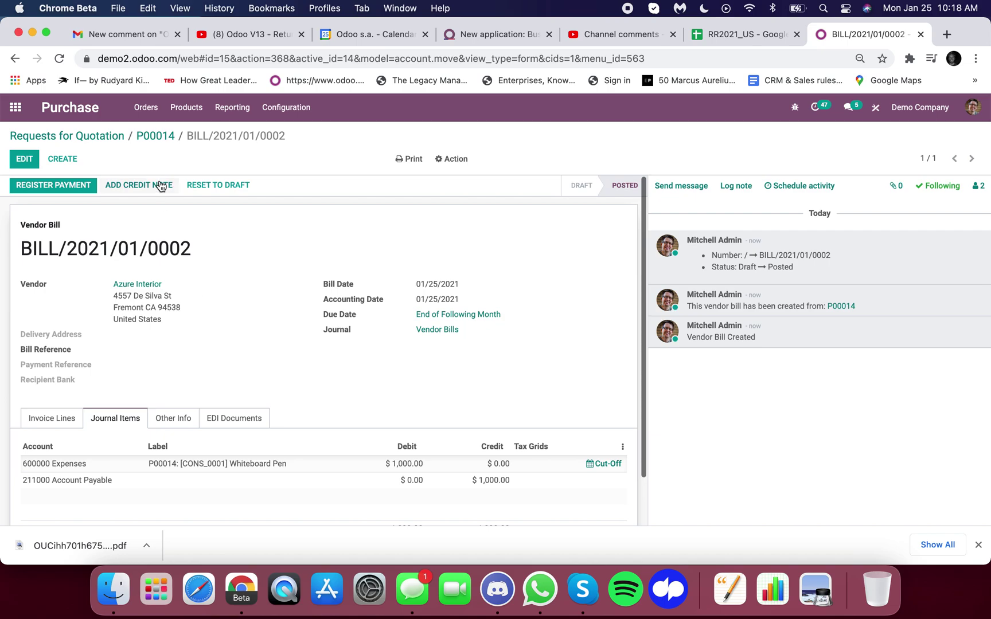
click(154, 136)
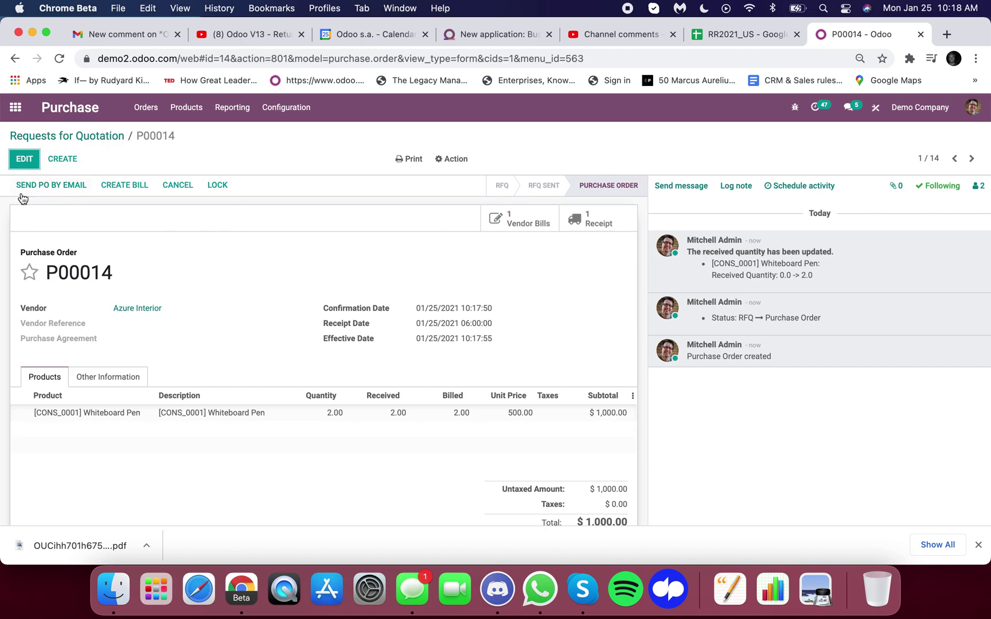
- Create a return of 1 Whiteboard Pen from P00014's receipt
click(583, 227)
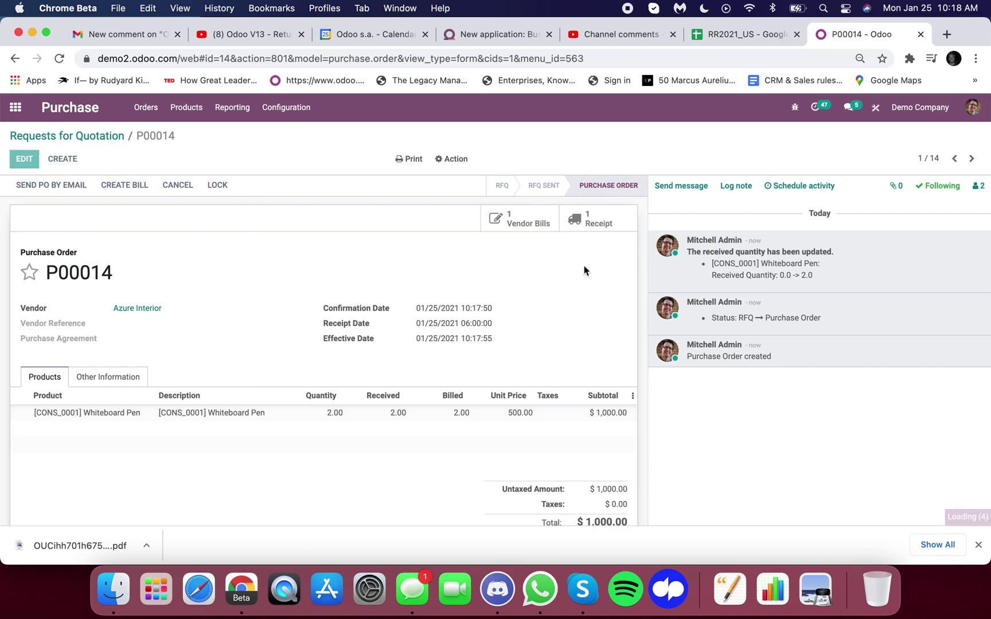
click(67, 185)
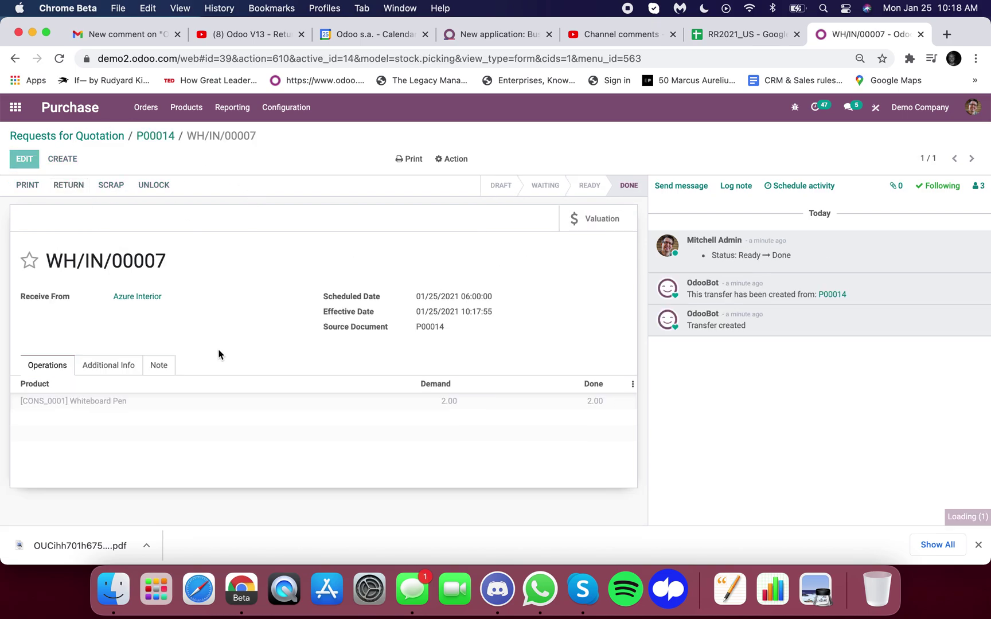
click(495, 187)
text(1)
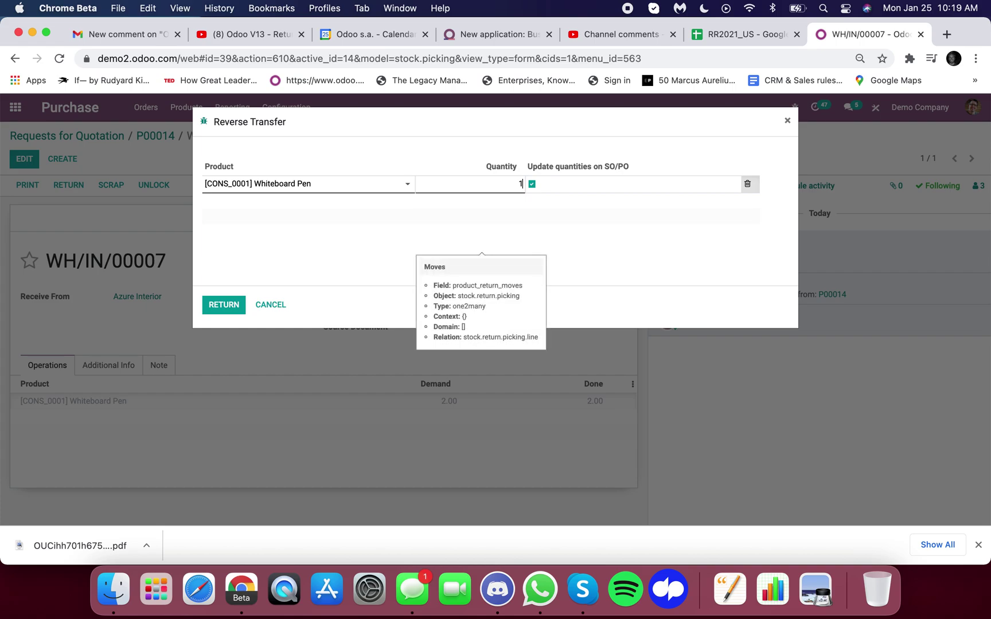
click(448, 136)
click(235, 308)
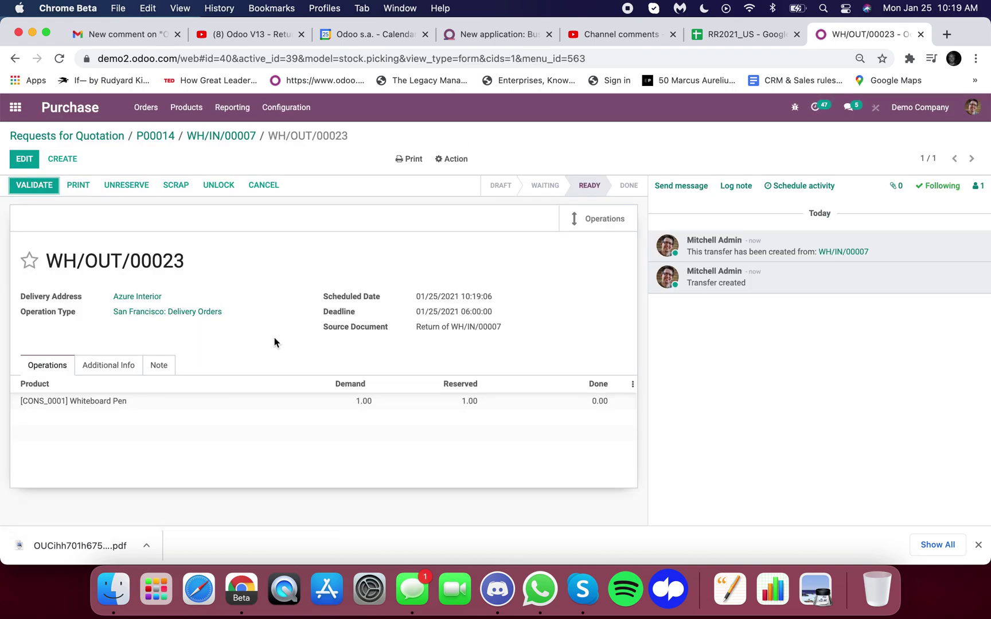
- Validate and apply return transfer WH/OUT/00023, confirming the delivery
drag(48, 259, 188, 261)
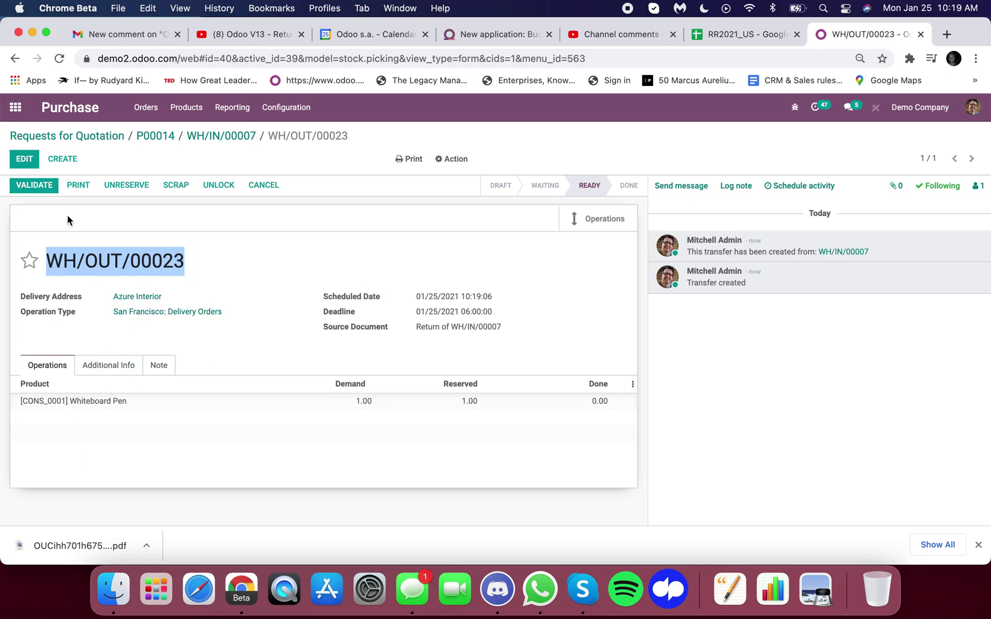
click(46, 187)
click(217, 217)
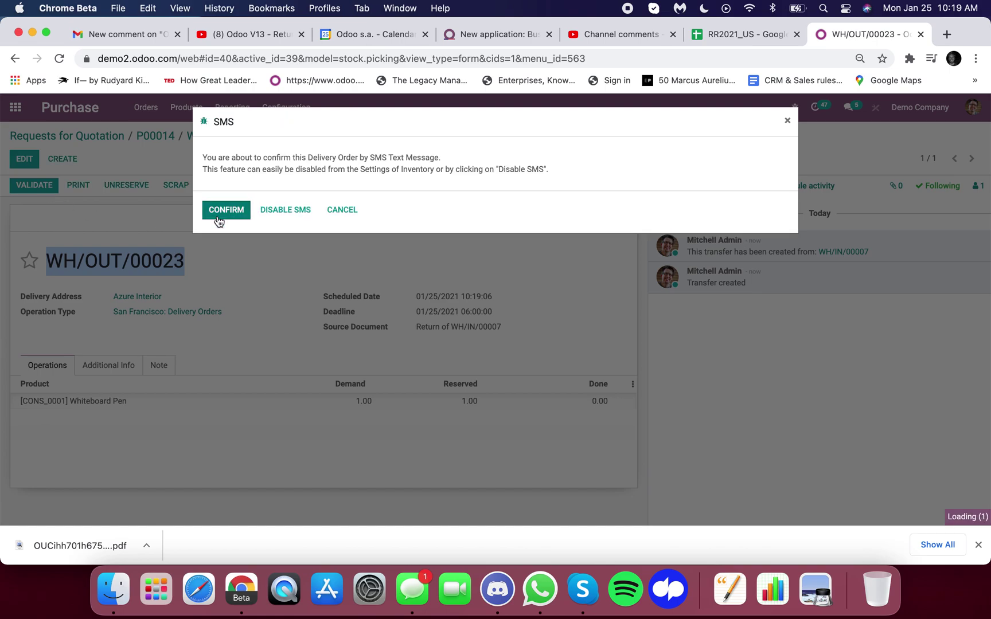
click(218, 218)
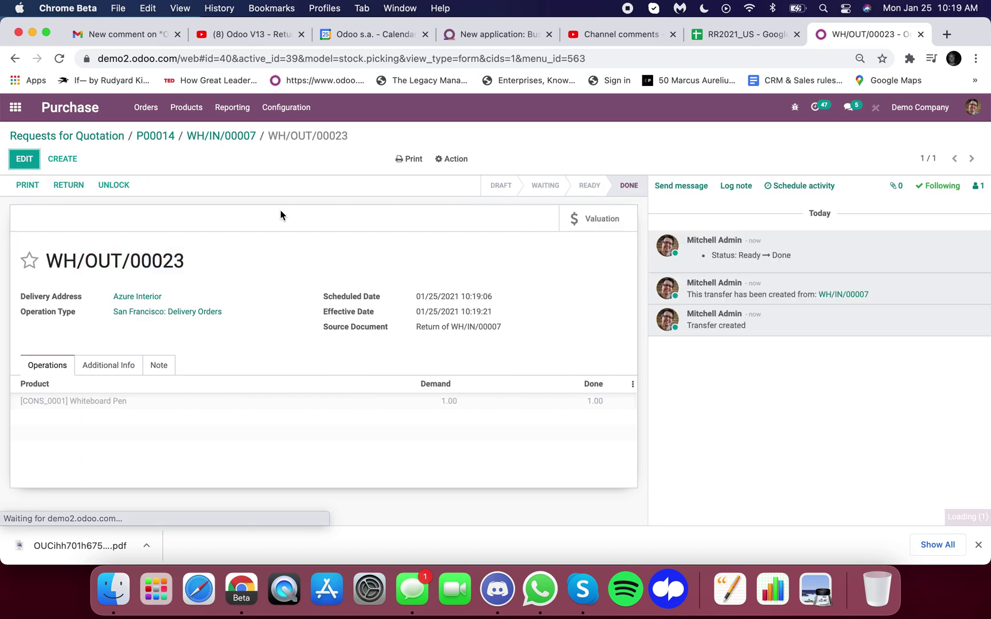
- From P00014, create credit note RBILL/2021/01/0001 for the returned pen, check its journal items, and post it
click(161, 137)
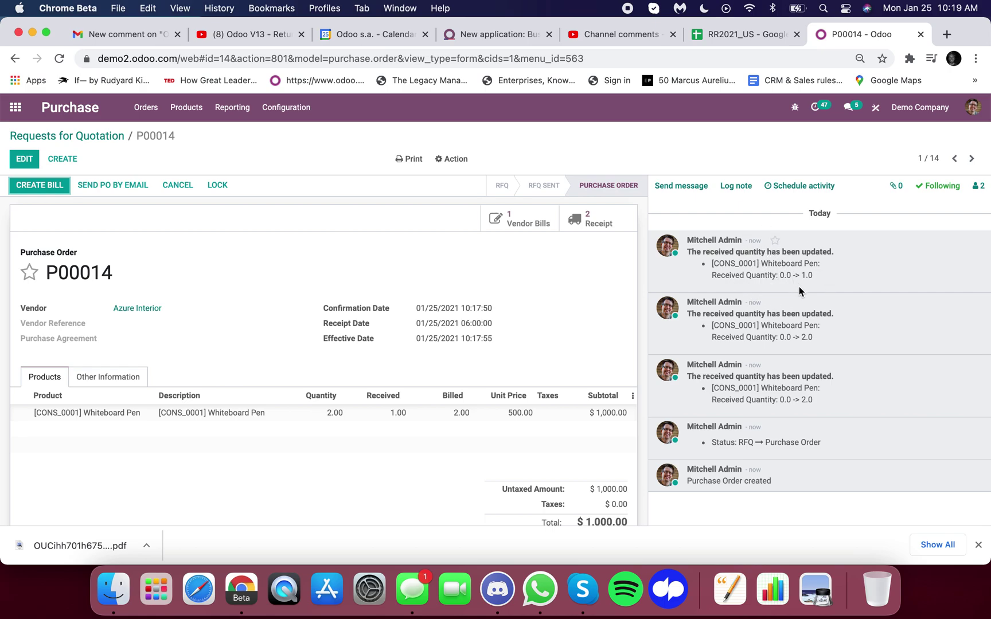
click(50, 189)
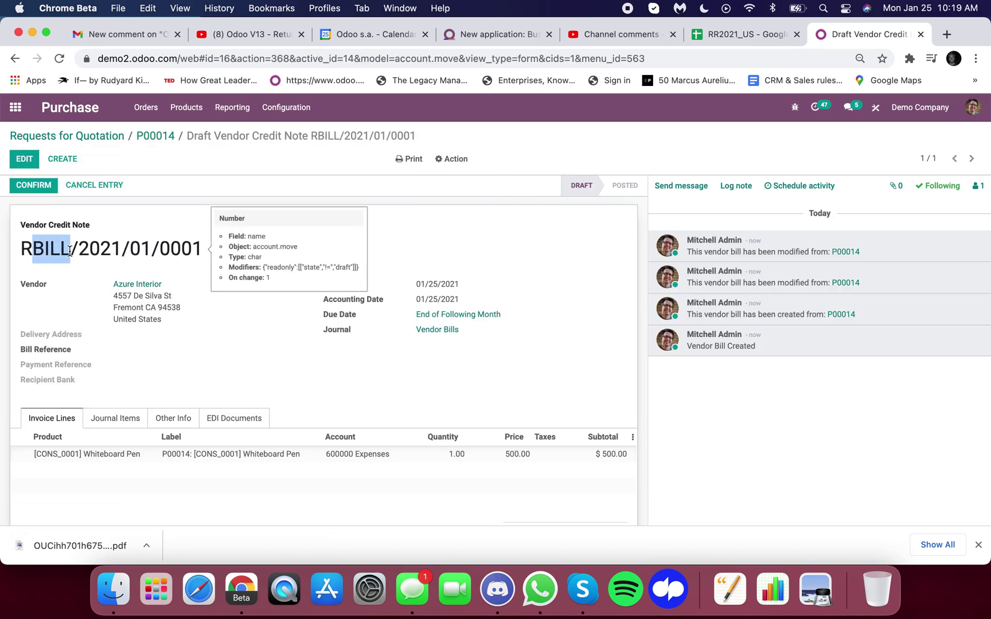
drag(21, 251, 61, 251)
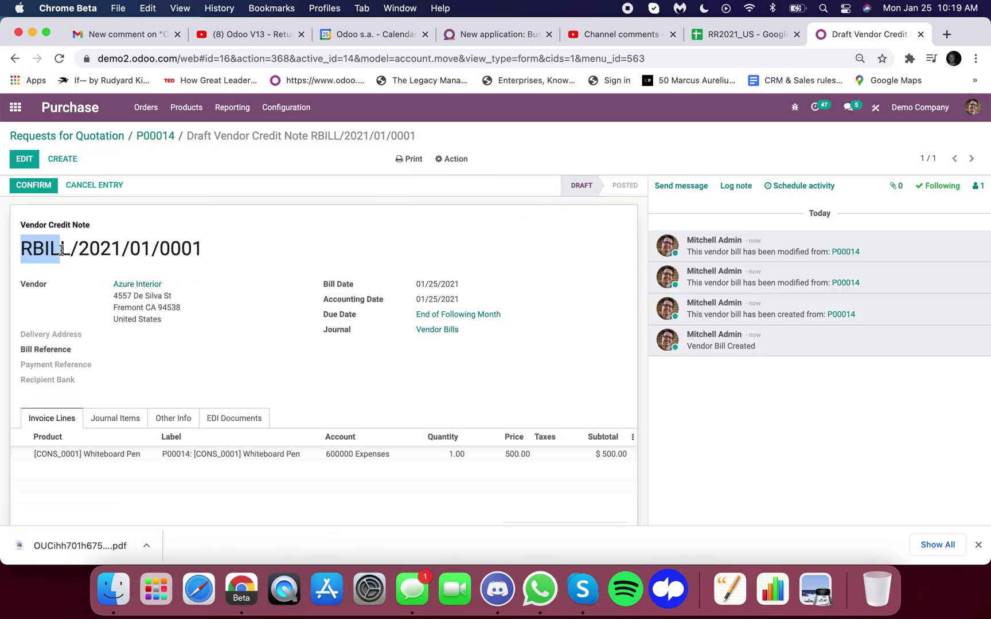
click(61, 251)
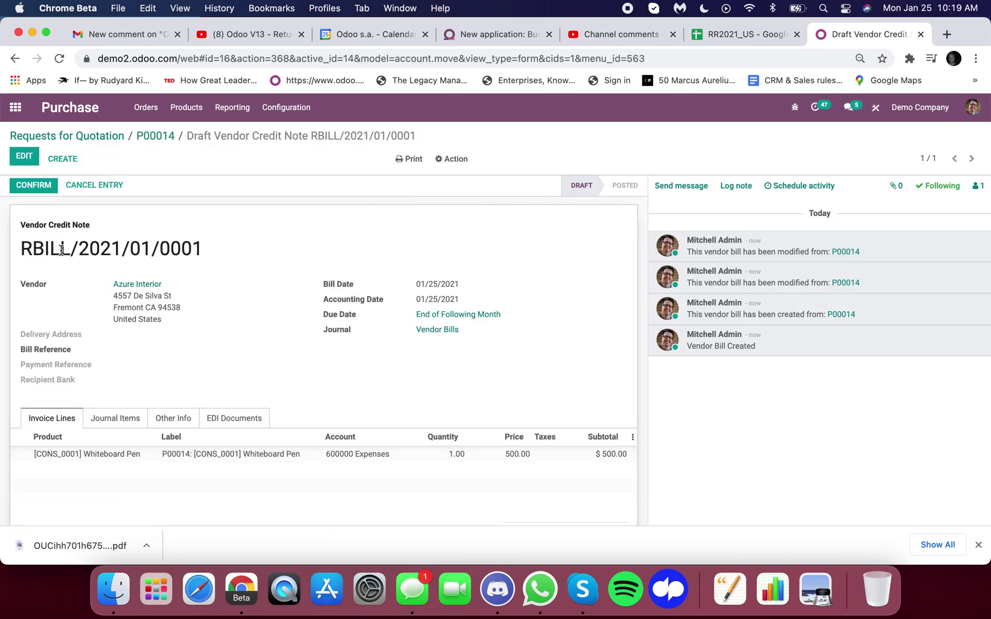
click(112, 420)
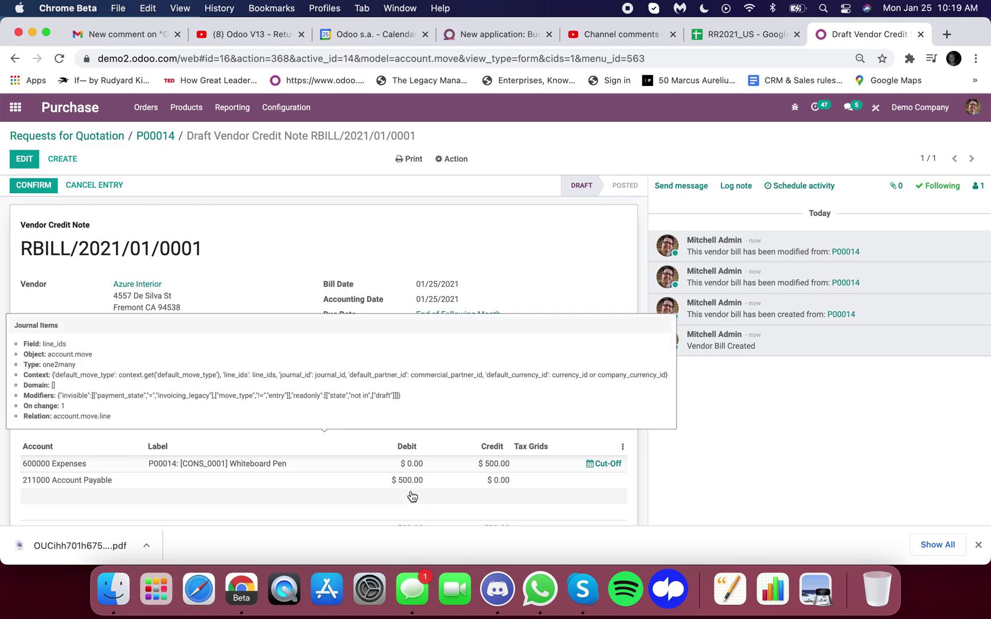
click(76, 419)
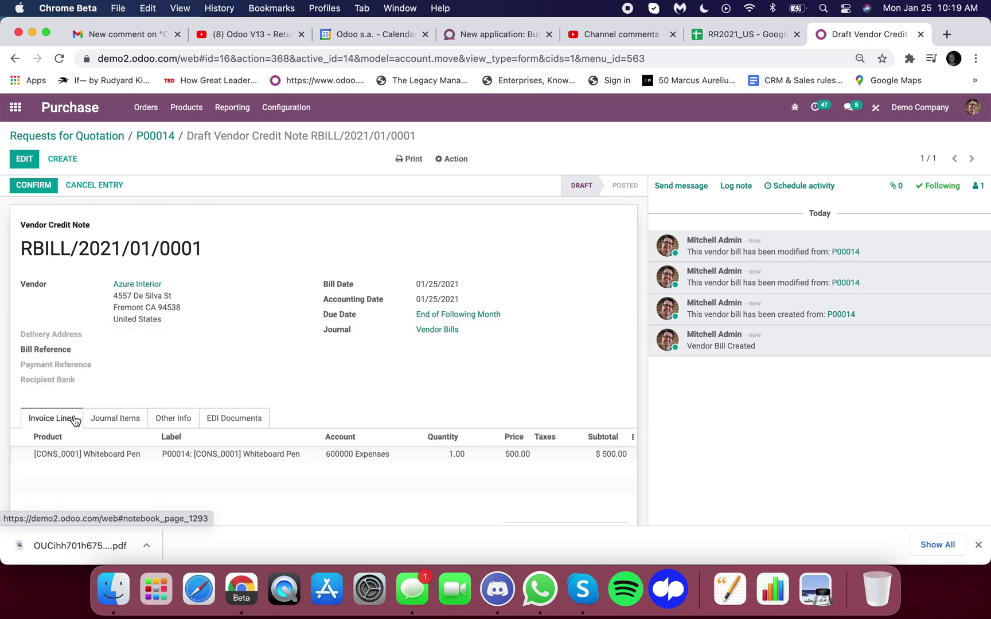
click(46, 189)
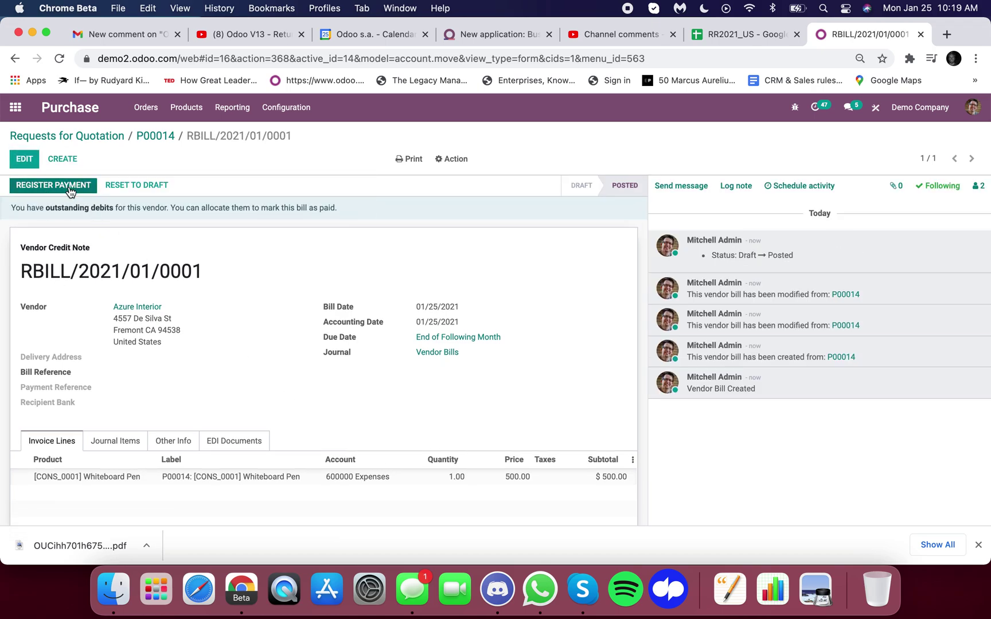
click(68, 187)
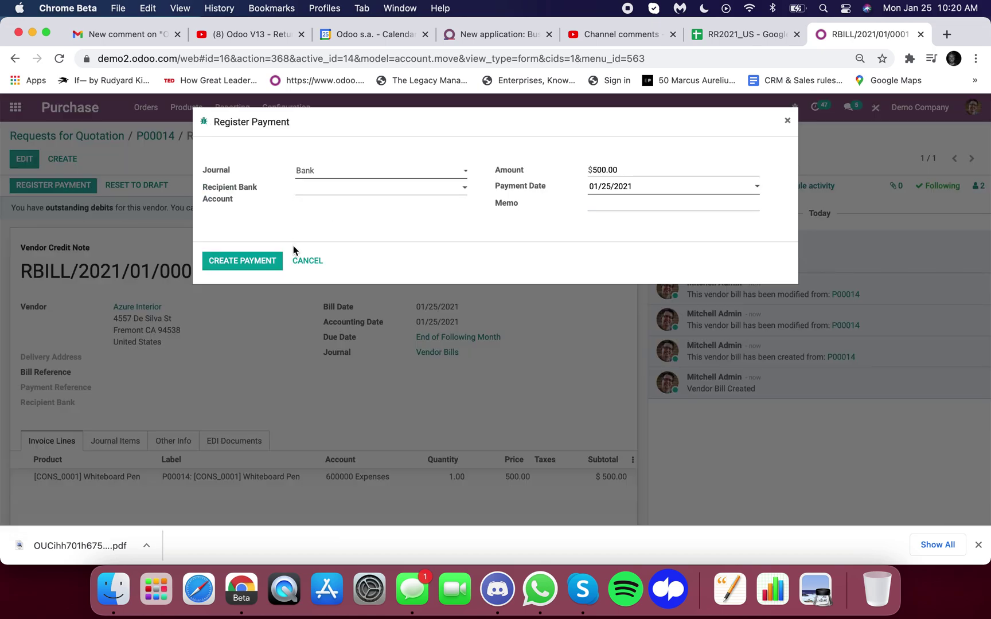
- Create the $500.00 refund payment, inspect journal entry BNK1/2021/01/0008, then return to Requests for Quotation
click(256, 261)
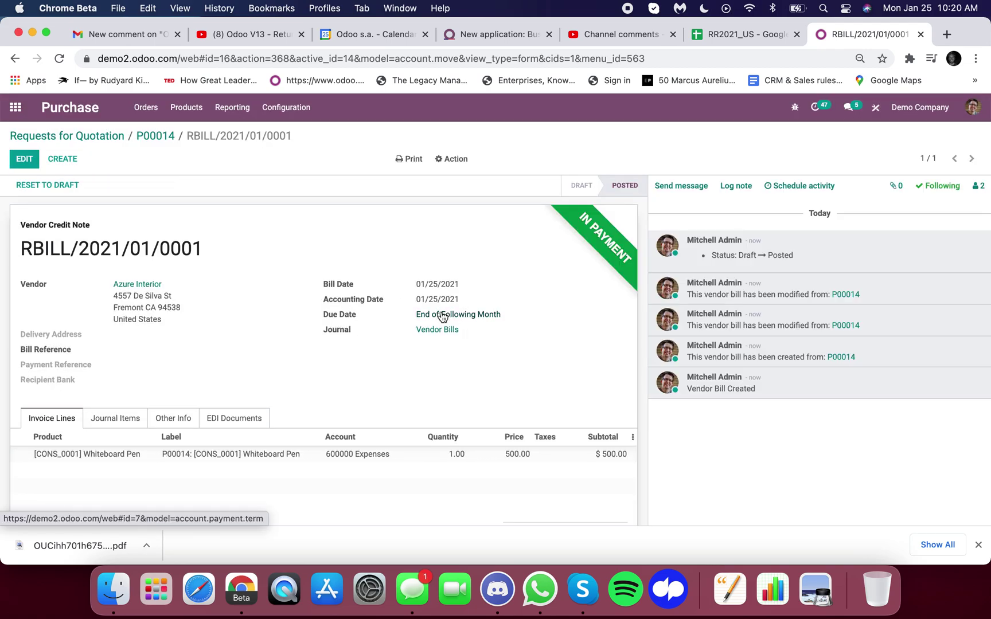
scroll(442, 317, down, 3)
click(507, 461)
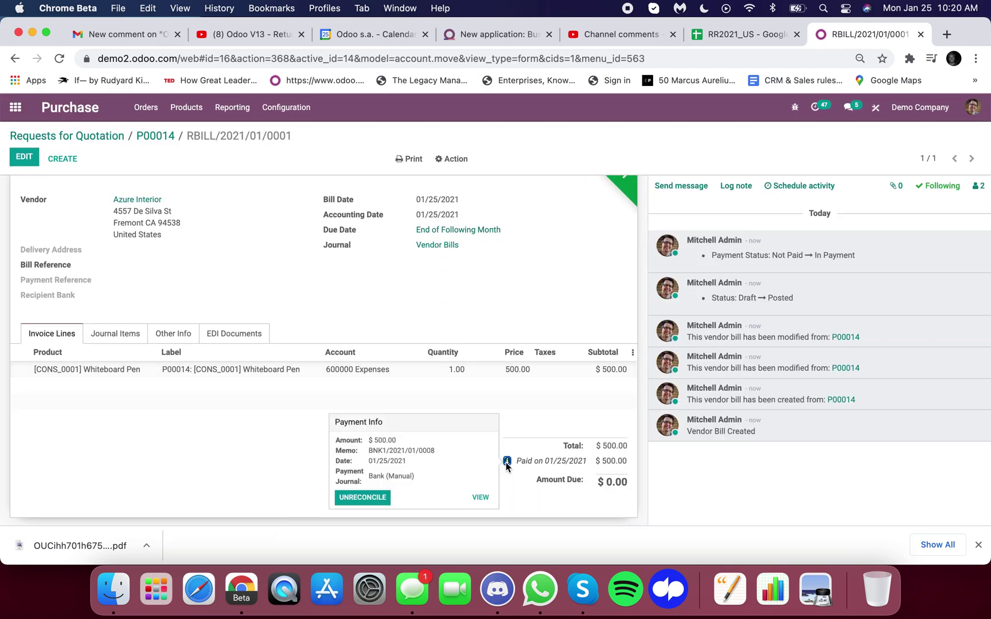
click(480, 498)
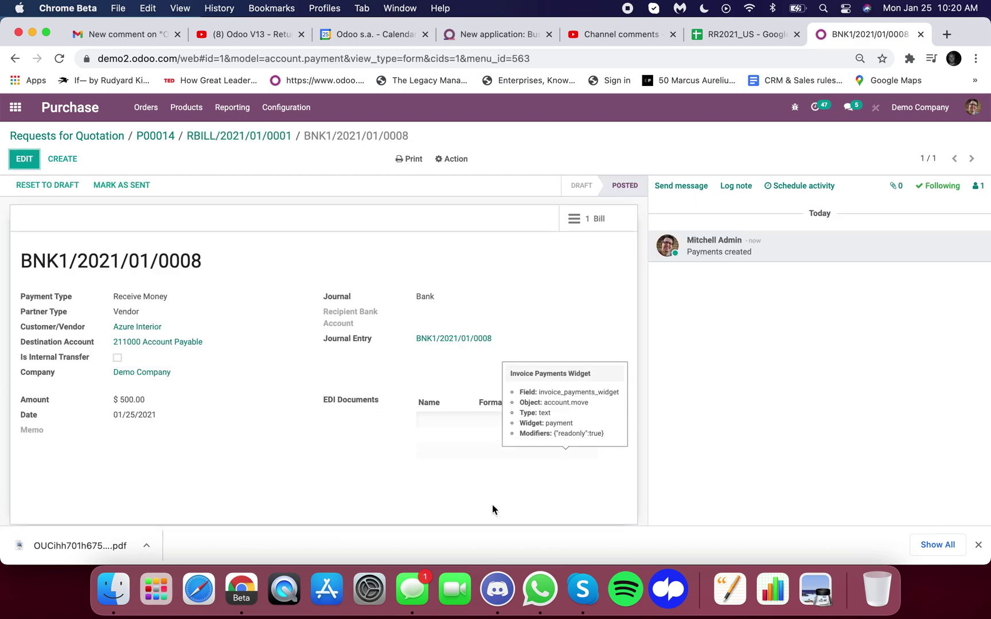
click(456, 339)
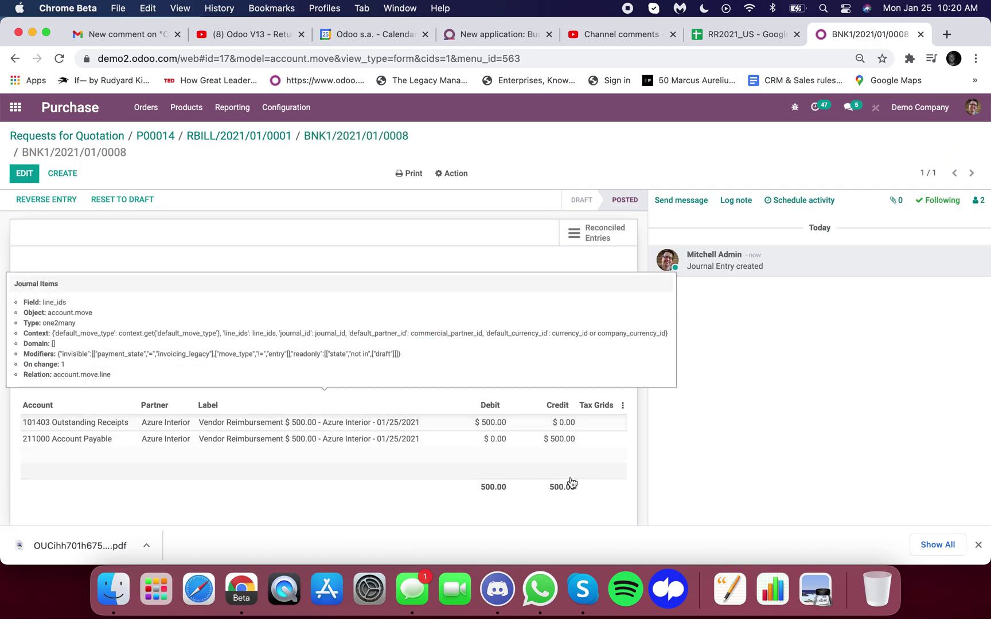
click(111, 137)
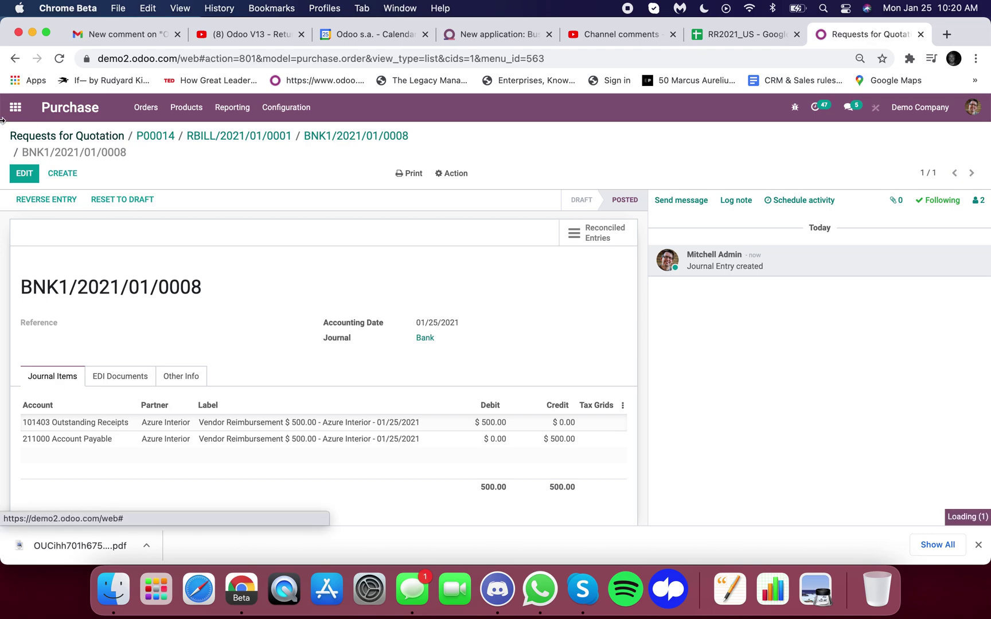